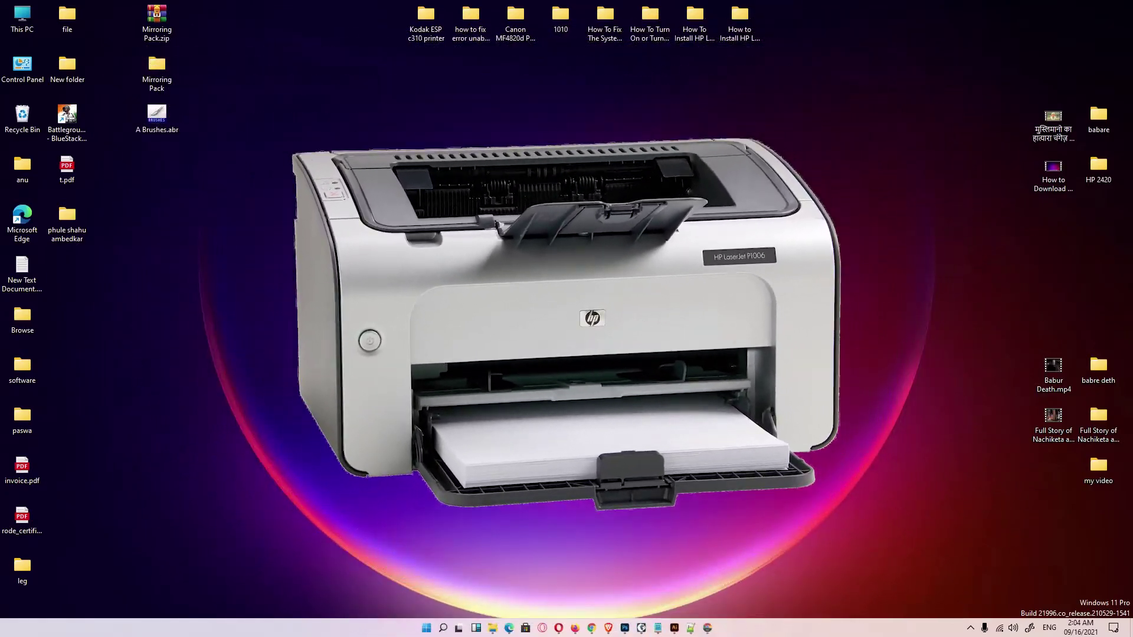
Google 'hp laserjet p1006 printer driver' in Chrome
{"action": "left_click", "coordinate": [708, 628]}
{"action": "left_click_drag", "start_coordinate": [137, 71], "coordinate": [106, 71]}
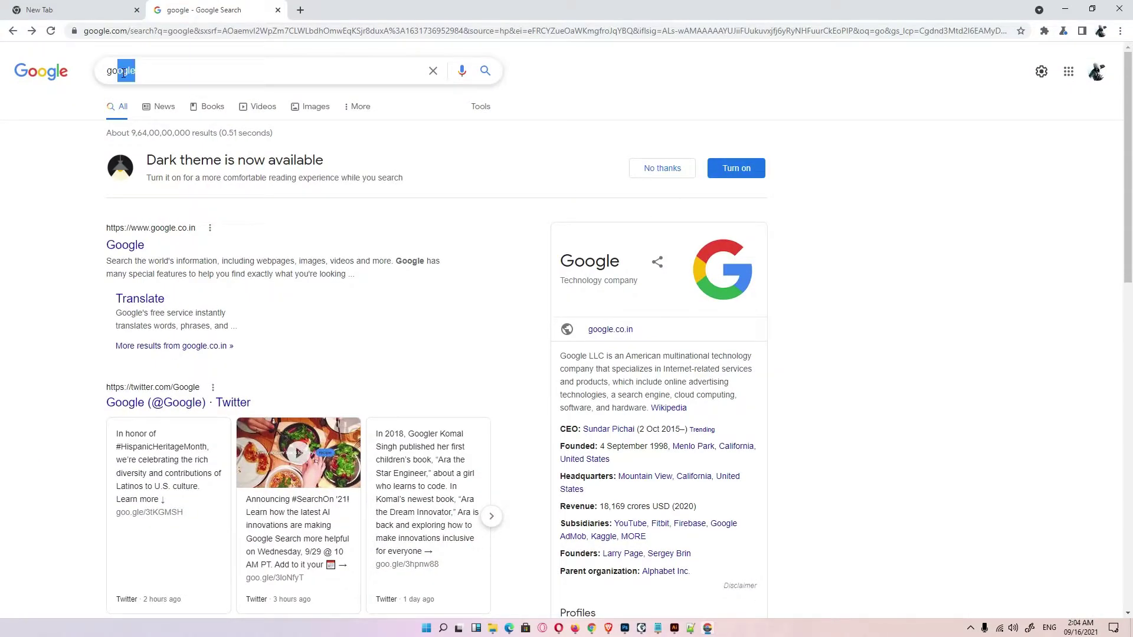
{"action": "type", "text": "hp laserjet p1006 printer driver"}
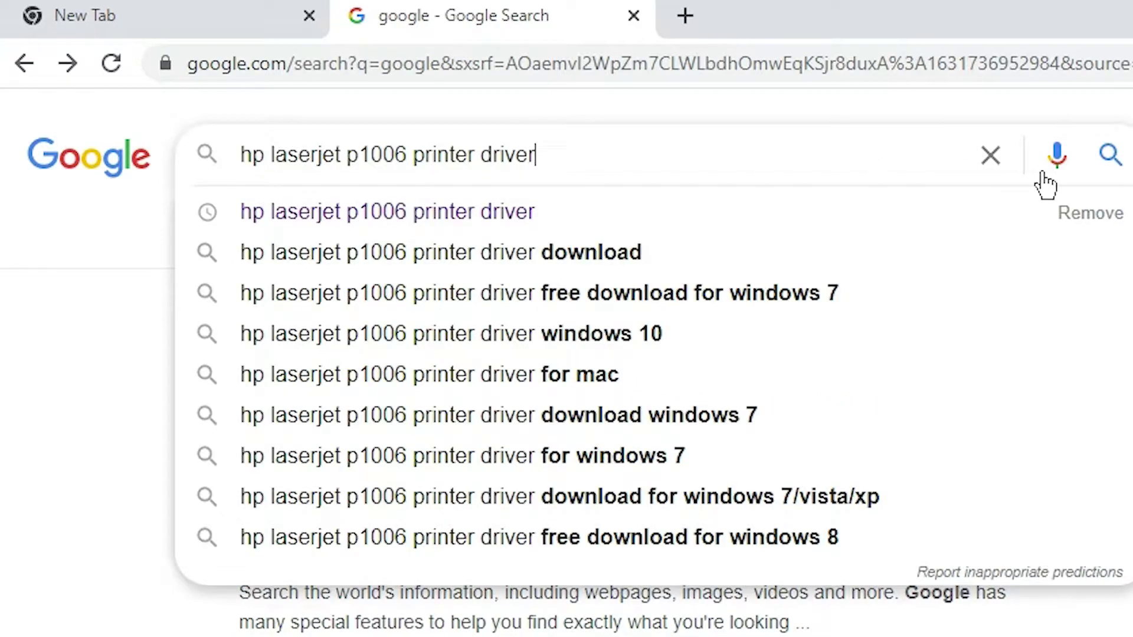
{"action": "left_click", "coordinate": [1109, 162]}
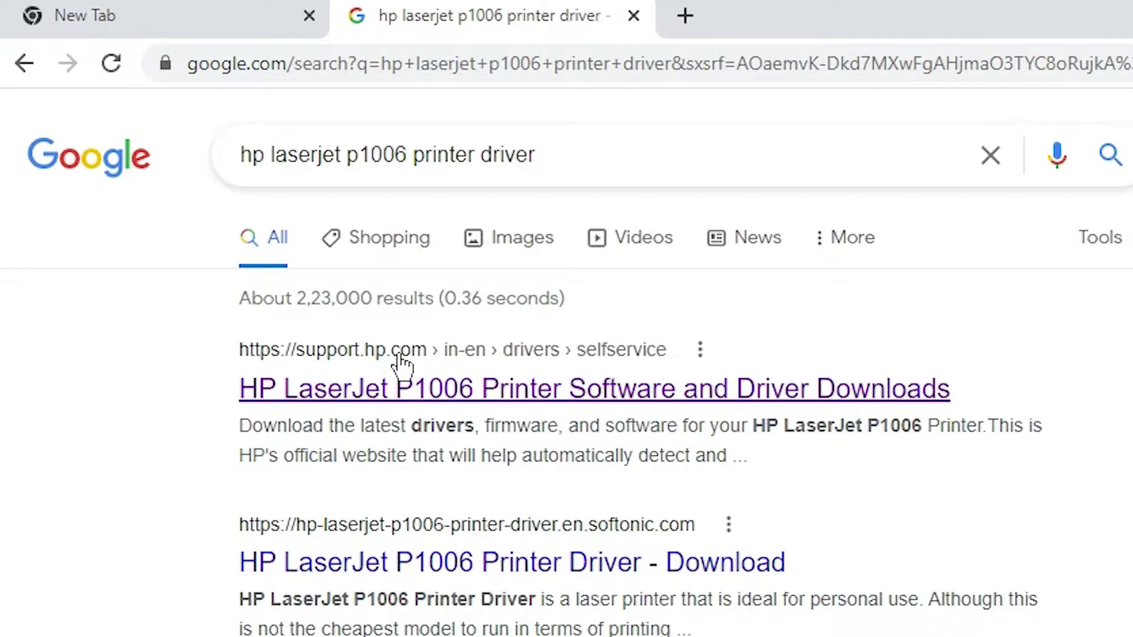
Open the support.hp.com result in a new tab and switch to it
{"action": "right_click", "coordinate": [514, 399]}
{"action": "left_click", "coordinate": [617, 413]}
{"action": "left_click", "coordinate": [791, 12]}
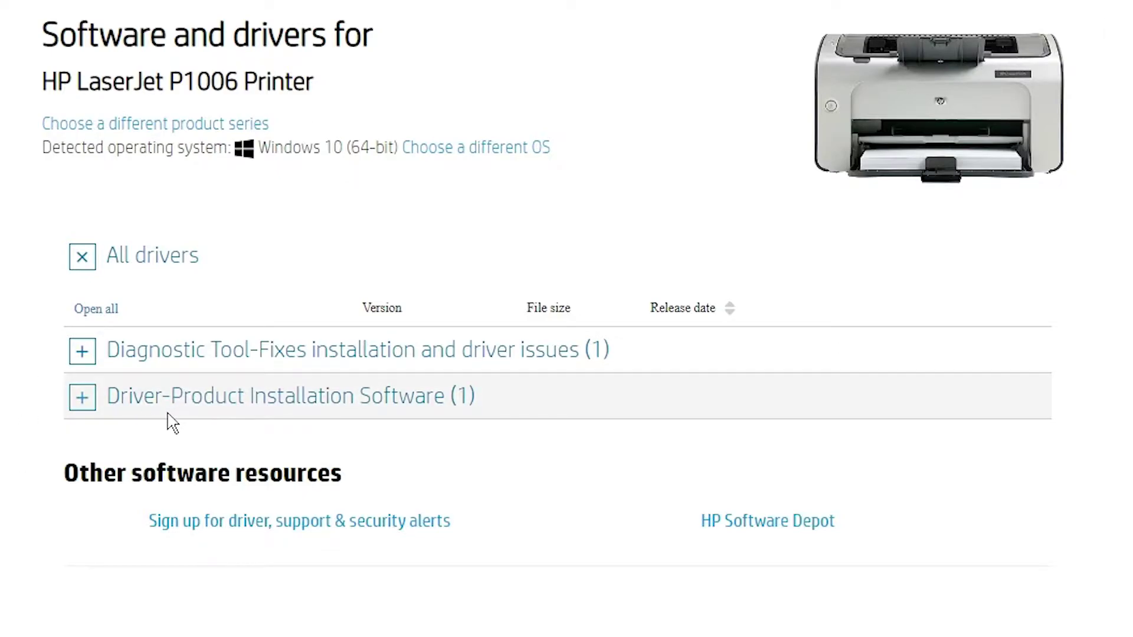
Save the P1000-P1500 Hostbased Plug and Play Basic Driver from Basic Drivers to the Desktop
{"action": "left_click", "coordinate": [89, 413]}
{"action": "left_click", "coordinate": [69, 439]}
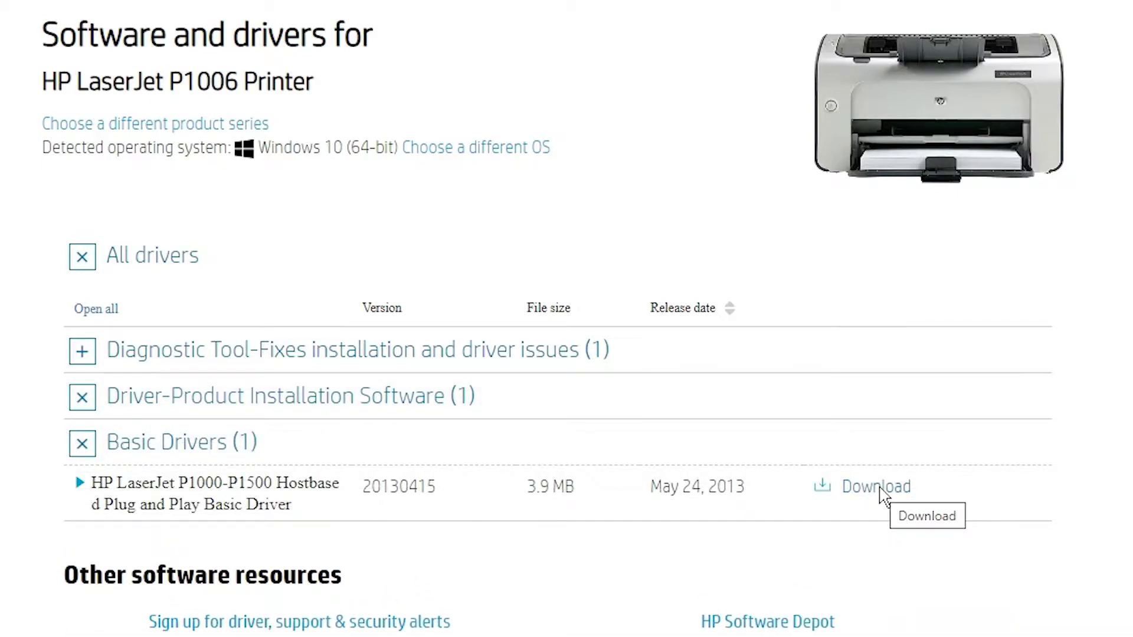
{"action": "left_click", "coordinate": [883, 498]}
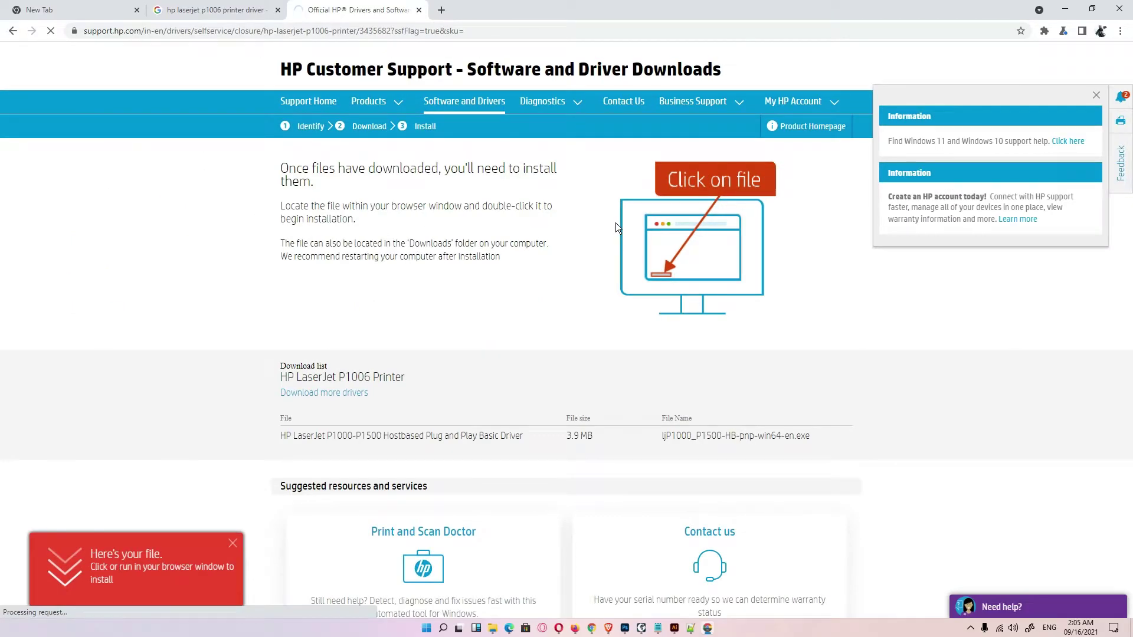
{"action": "left_click", "coordinate": [662, 298]}
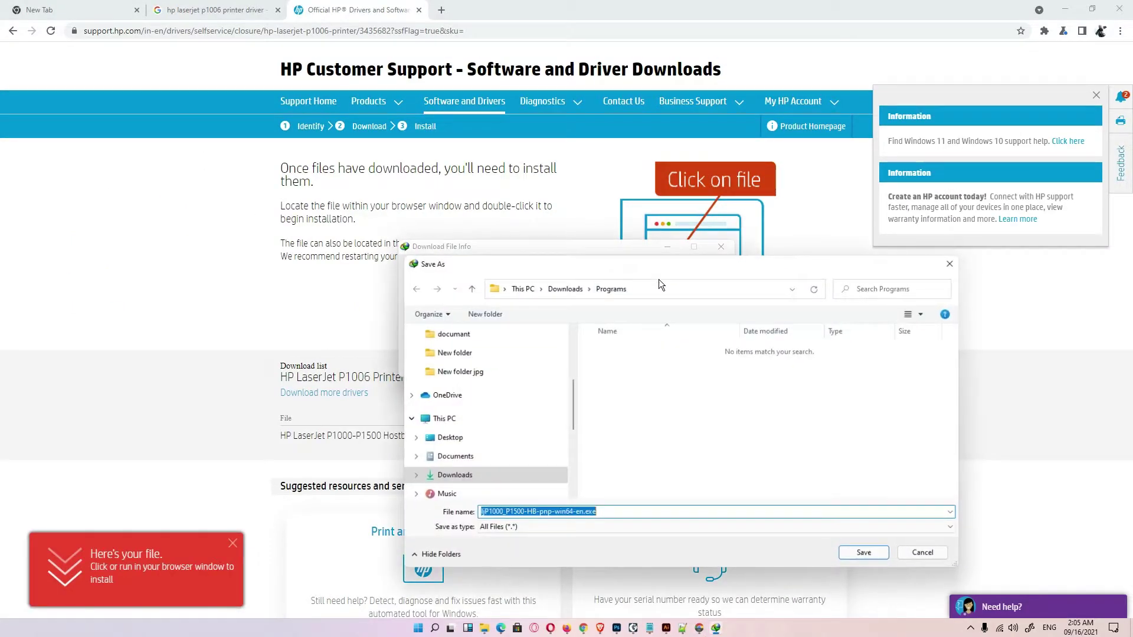
{"action": "scroll", "coordinate": [498, 370], "scroll_direction": "up", "scroll_amount": 1}
{"action": "scroll", "coordinate": [464, 357], "scroll_direction": "up", "scroll_amount": 2}
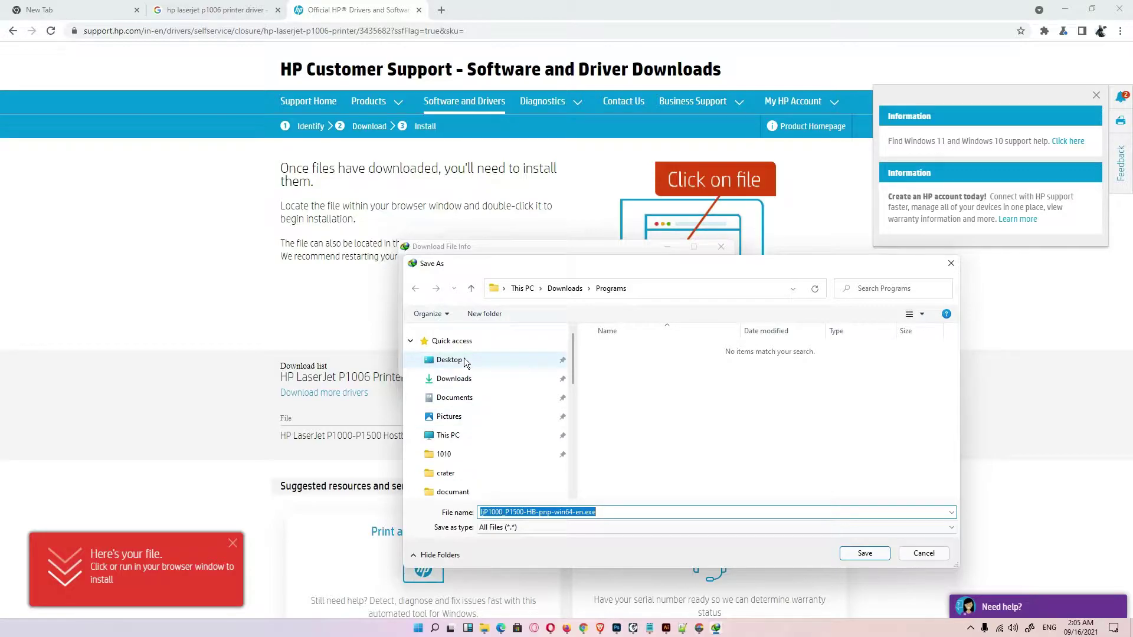
{"action": "left_click", "coordinate": [463, 360]}
{"action": "left_click", "coordinate": [863, 554]}
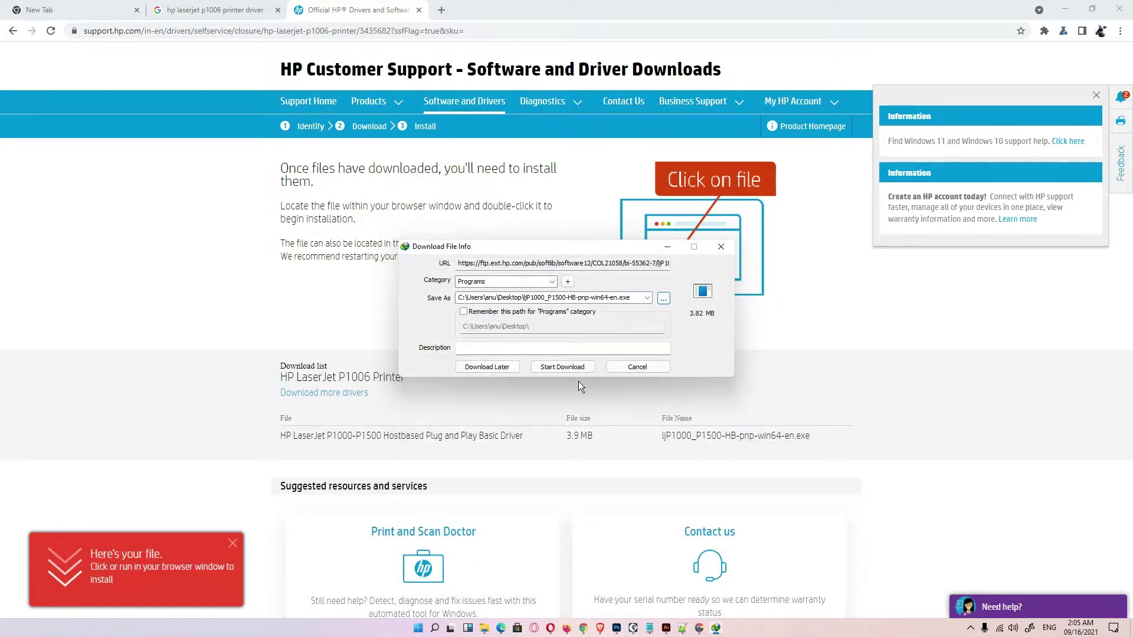
{"action": "left_click", "coordinate": [1065, 9]}
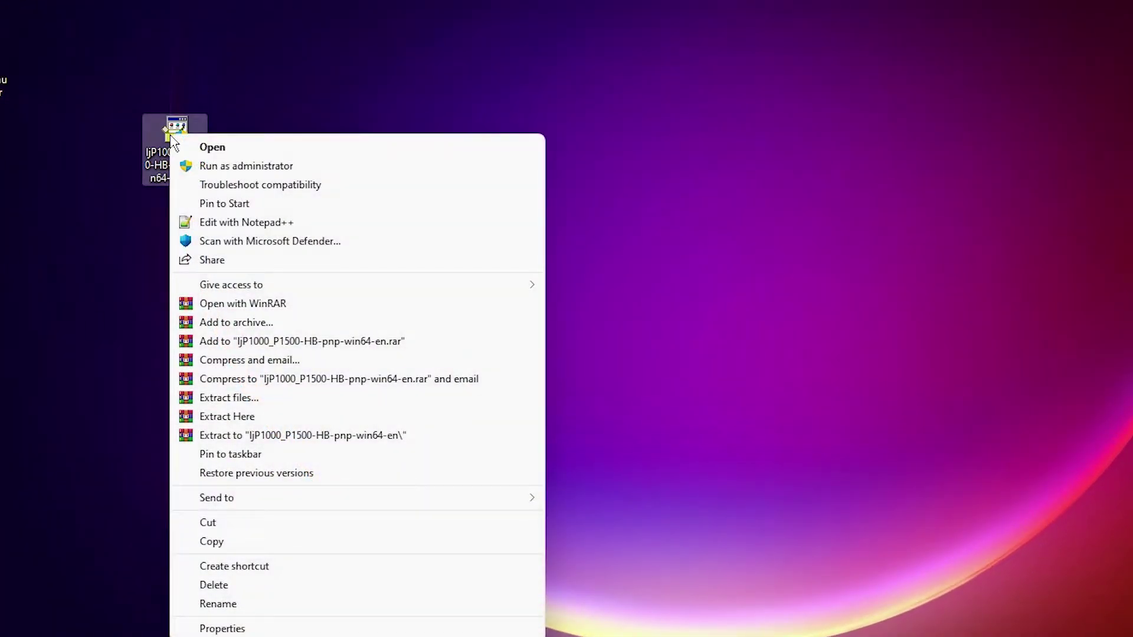
Extract the installer to a ljP1000_P1500-HB-pnp-win64-en folder beside it on the Desktop
{"action": "left_click", "coordinate": [229, 399]}
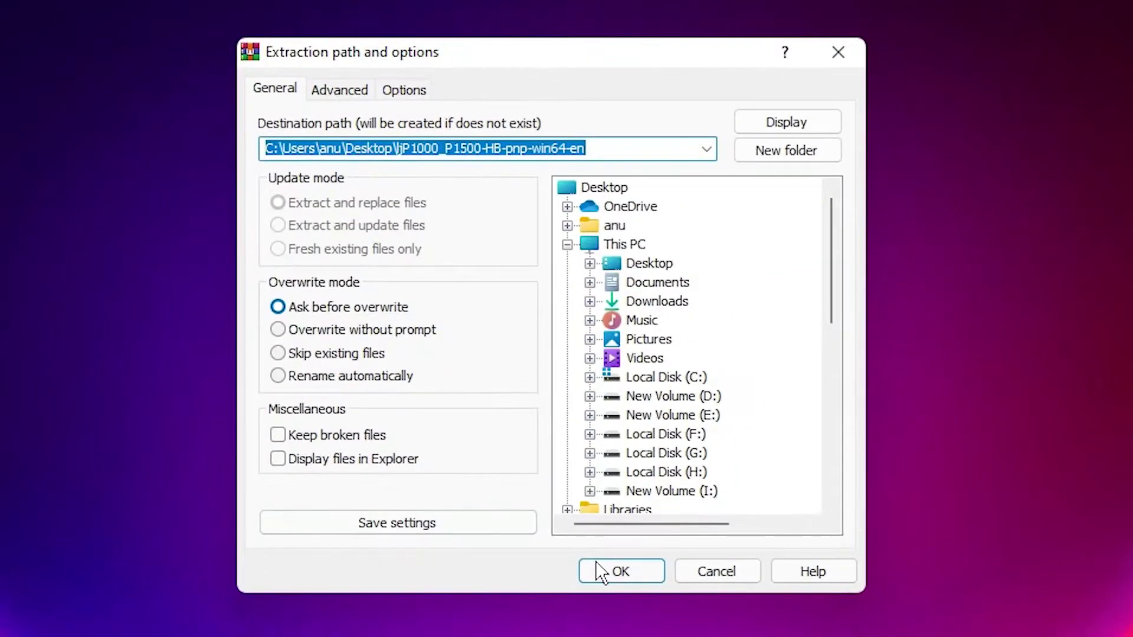
{"action": "left_click", "coordinate": [751, 389]}
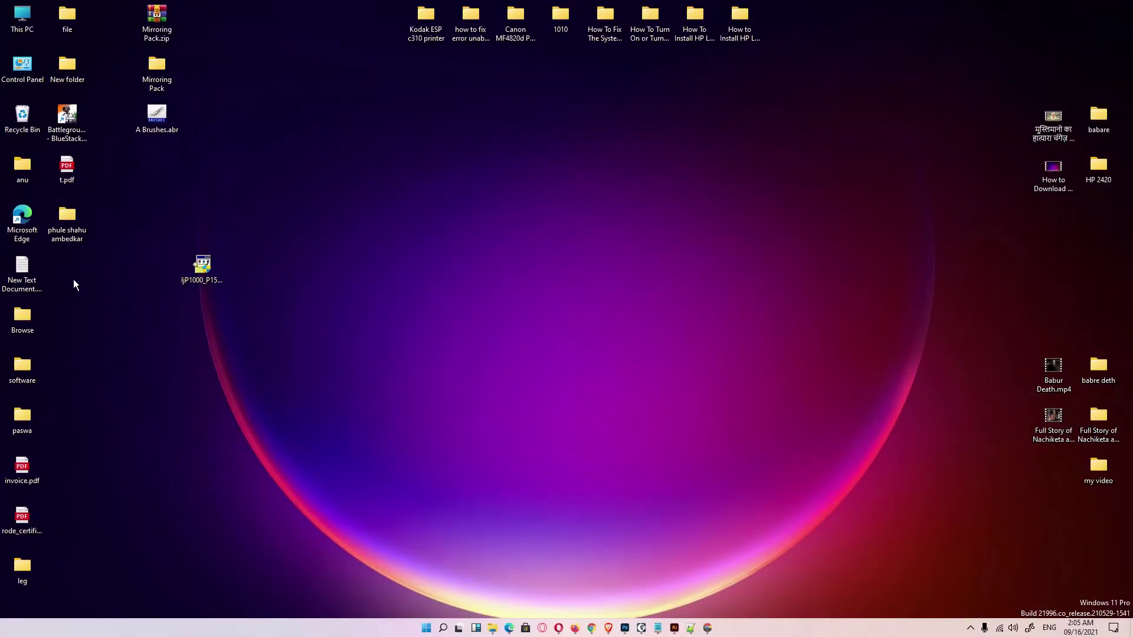
{"action": "mouse_move", "coordinate": [69, 279]}
{"action": "left_mouse_down"}
{"action": "mouse_move", "coordinate": [208, 334]}
{"action": "mouse_move", "coordinate": [86, 278]}
{"action": "left_mouse_up"}
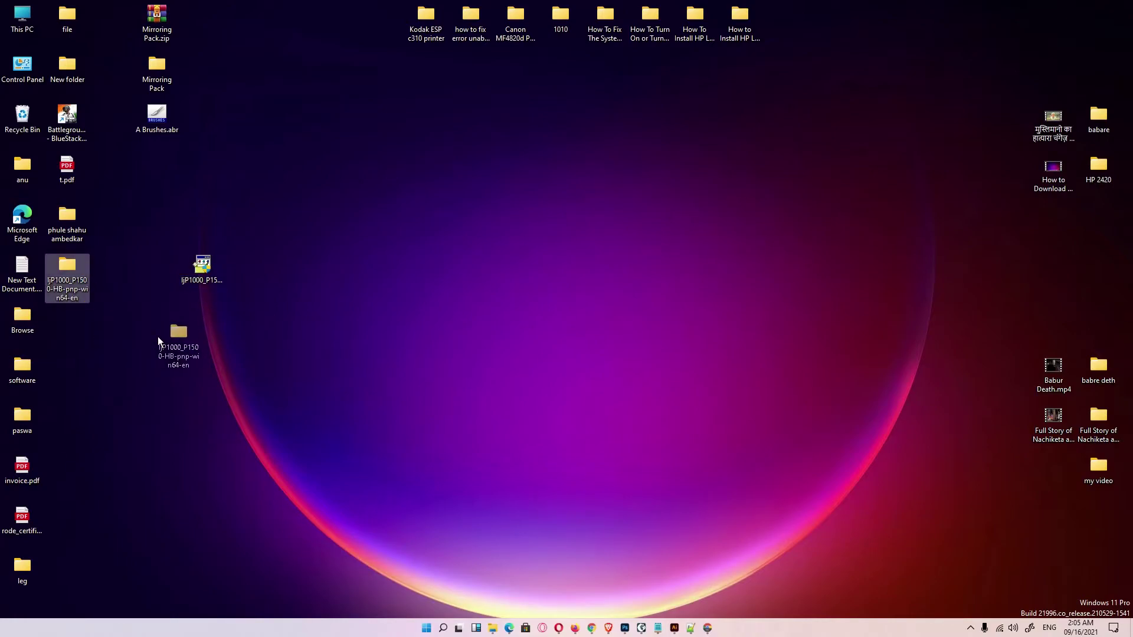
{"action": "left_click_drag", "start_coordinate": [159, 338], "coordinate": [159, 338]}
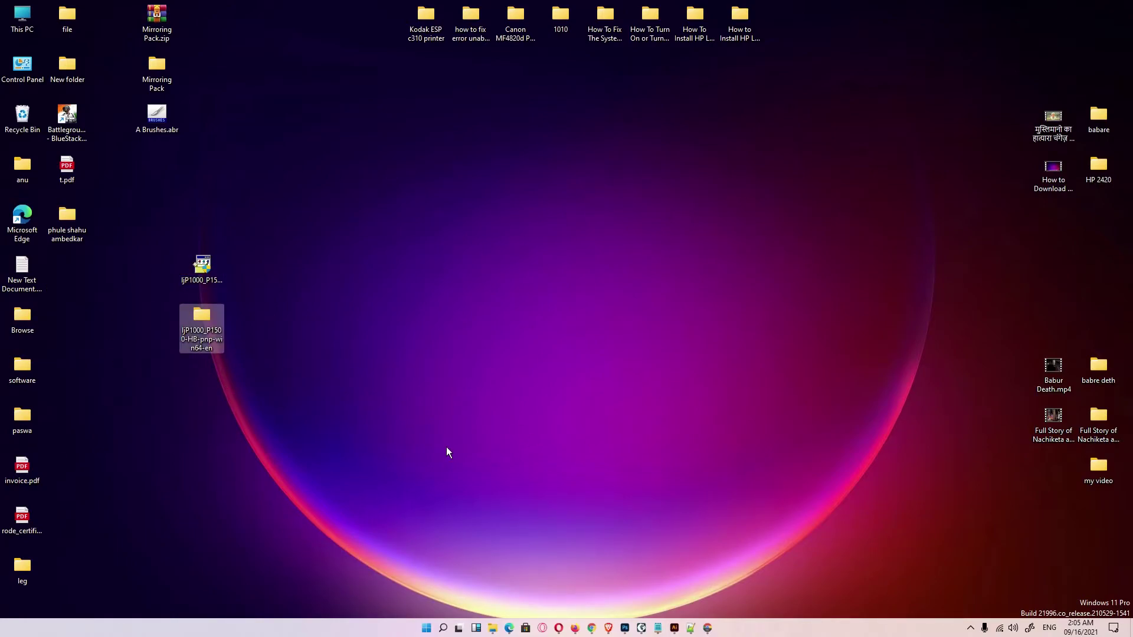
Find Control Panel from Start search, then go to Devices and Printers
{"action": "left_click", "coordinate": [427, 629]}
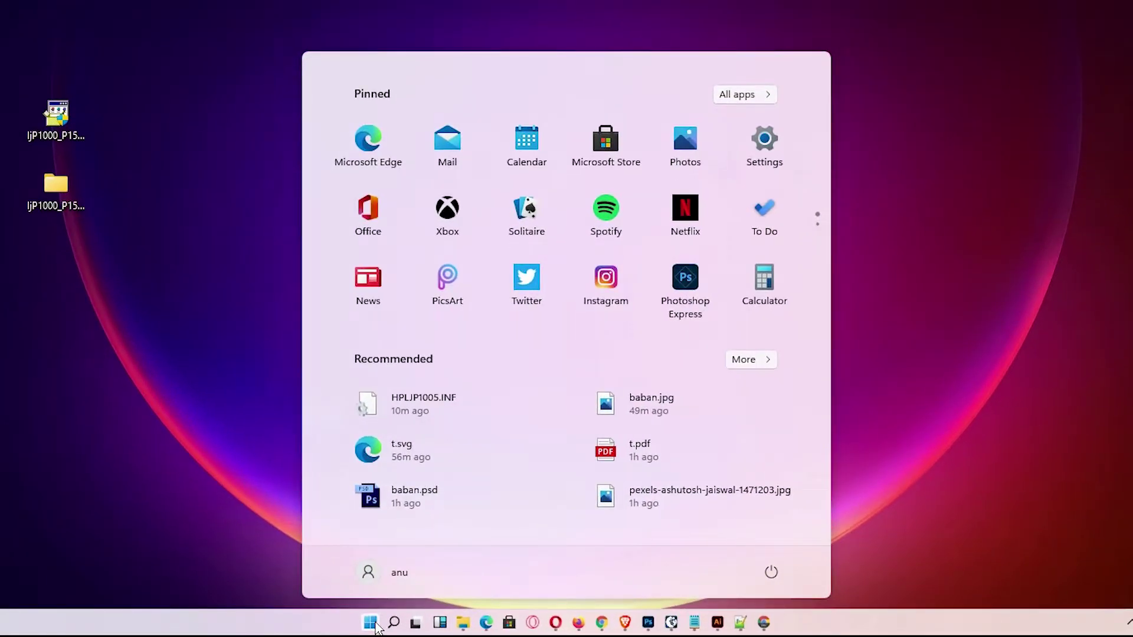
{"action": "type", "text": "co"}
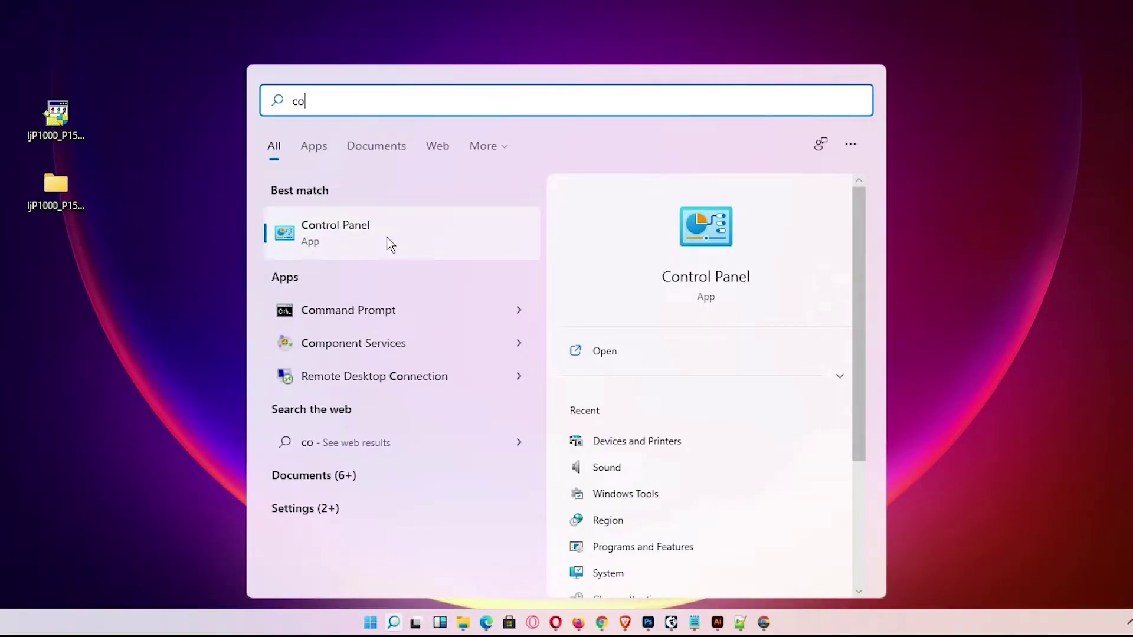
{"action": "left_click", "coordinate": [389, 244]}
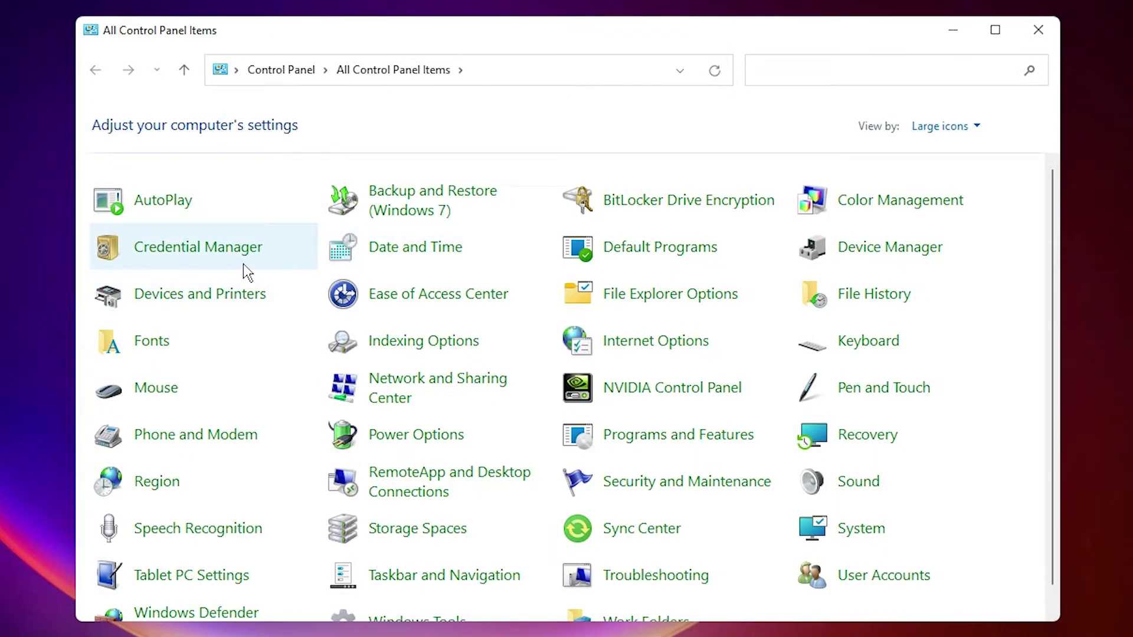
{"action": "left_click", "coordinate": [215, 295]}
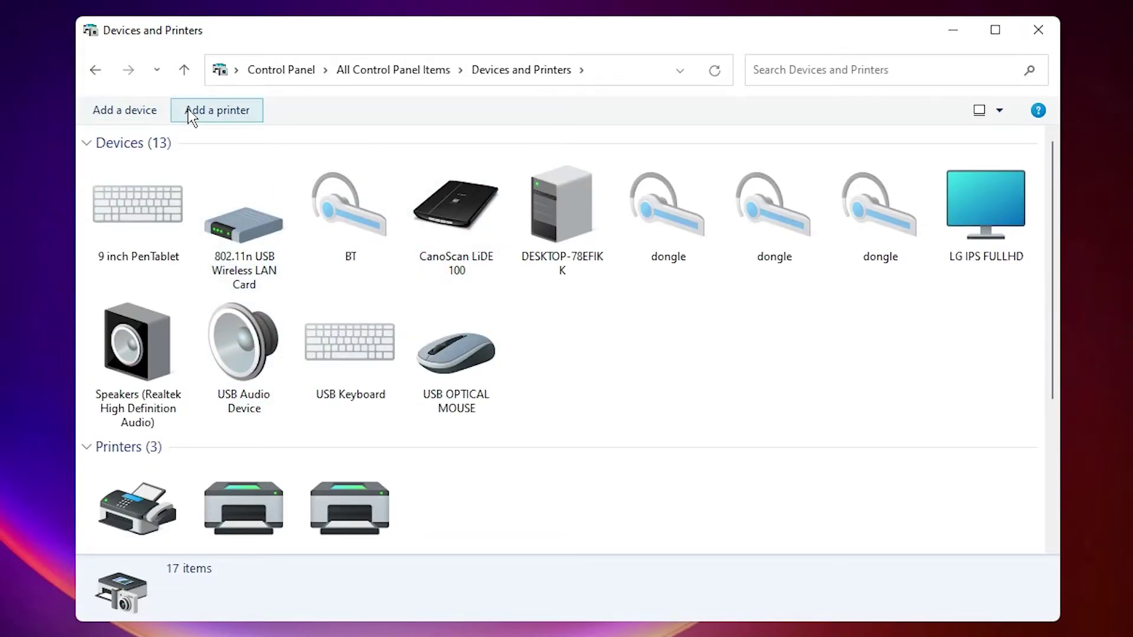
Choose a local printer with manual settings on existing port USB001 (Virtual printer port for USB)
{"action": "left_click", "coordinate": [225, 110]}
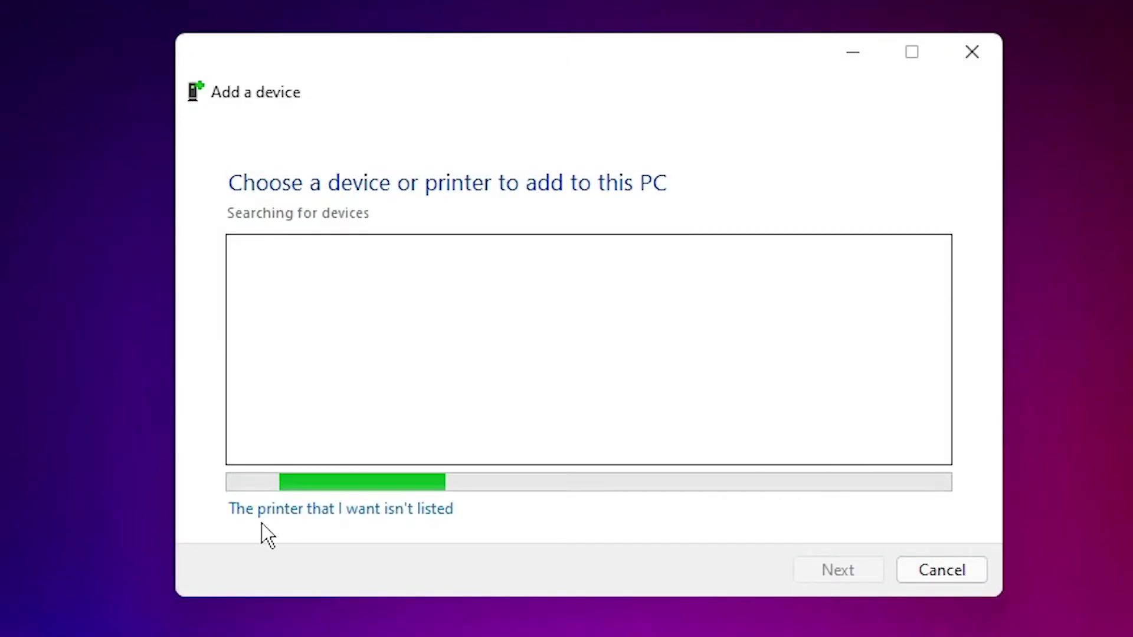
{"action": "left_click", "coordinate": [381, 511]}
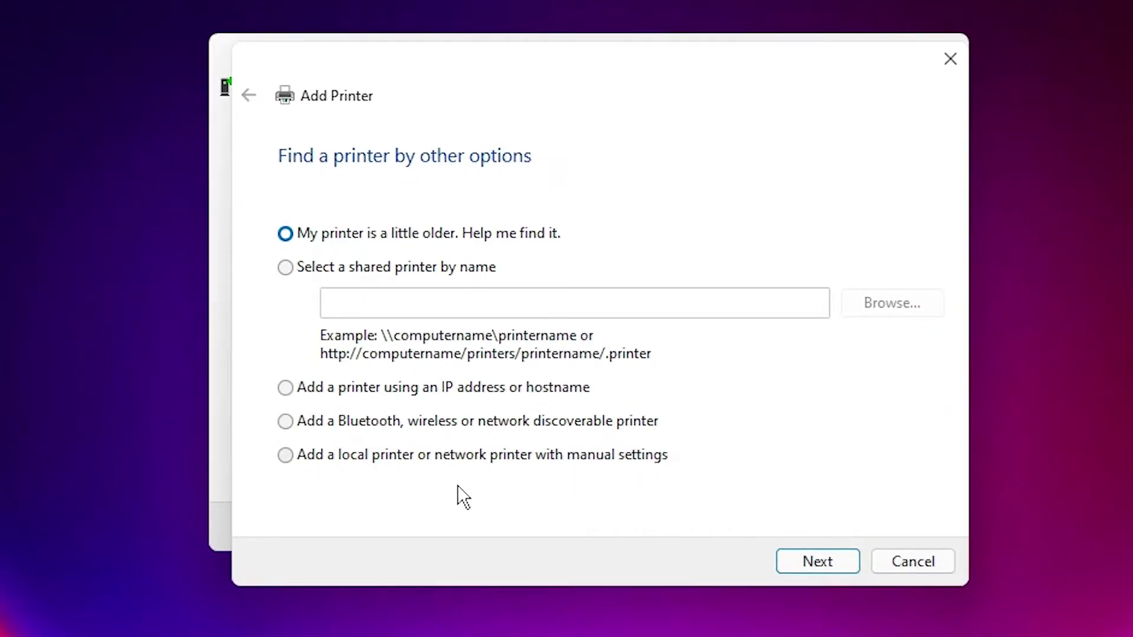
{"action": "left_click", "coordinate": [370, 463]}
{"action": "left_click", "coordinate": [797, 557]}
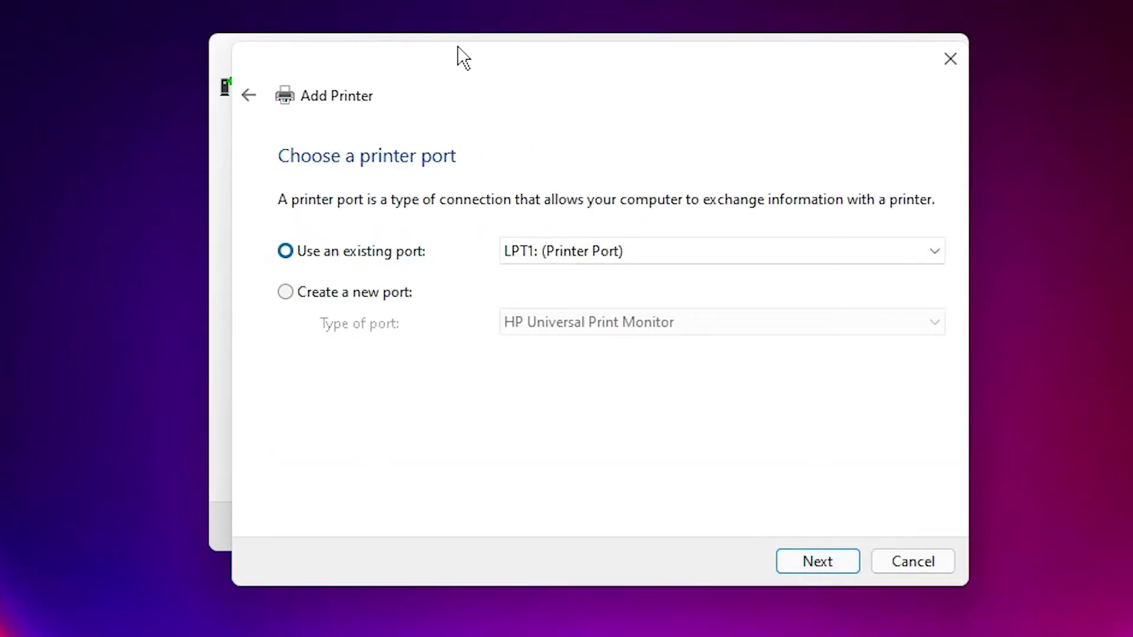
{"action": "left_click", "coordinate": [653, 253]}
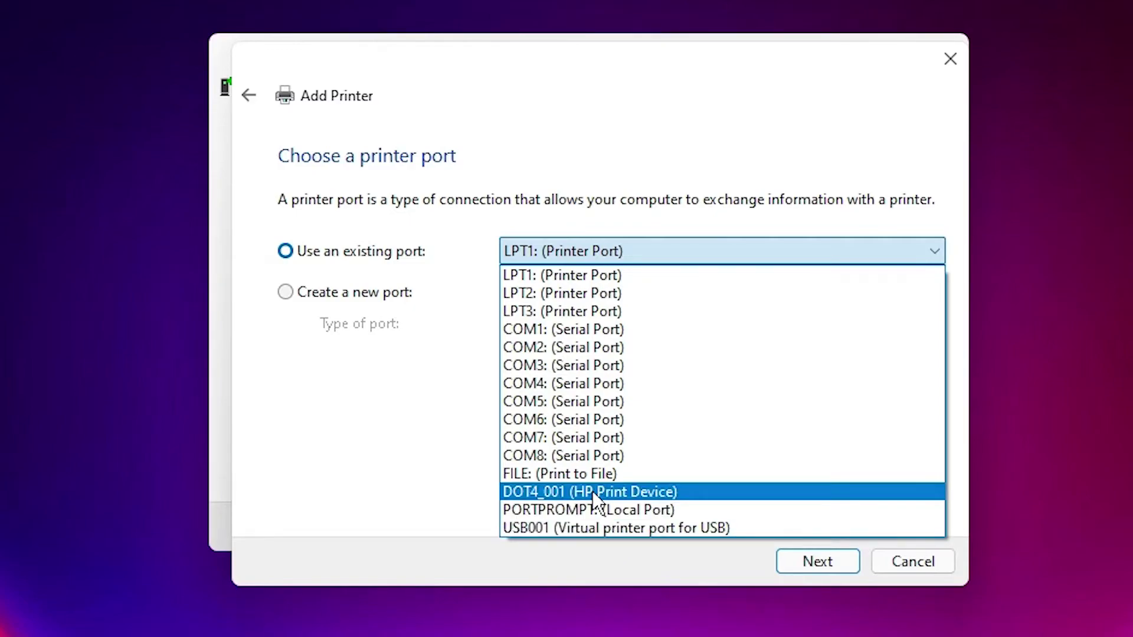
{"action": "left_click", "coordinate": [597, 529]}
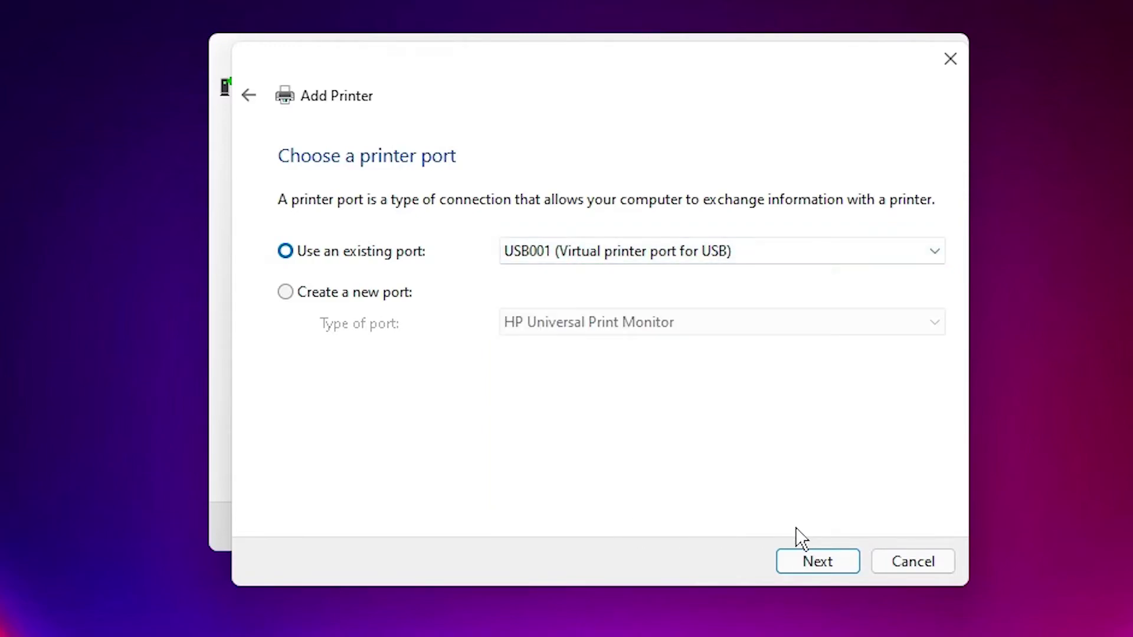
Choose Have Disk and browse to the Desktop for the driver file
{"action": "left_click", "coordinate": [804, 561]}
{"action": "left_click", "coordinate": [877, 470]}
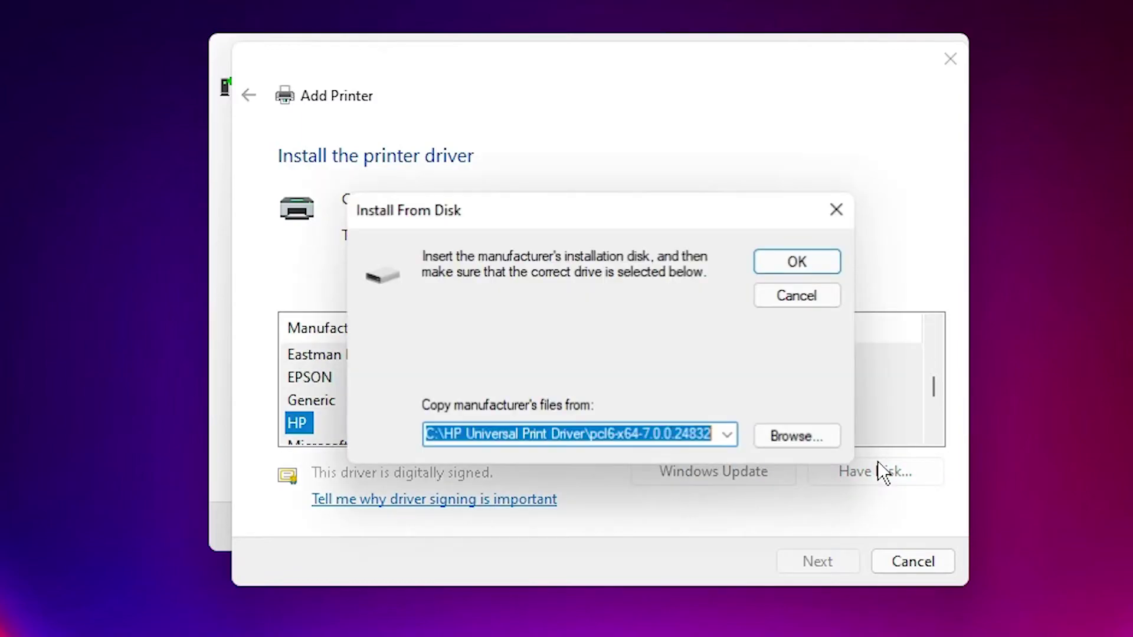
{"action": "left_click", "coordinate": [791, 435]}
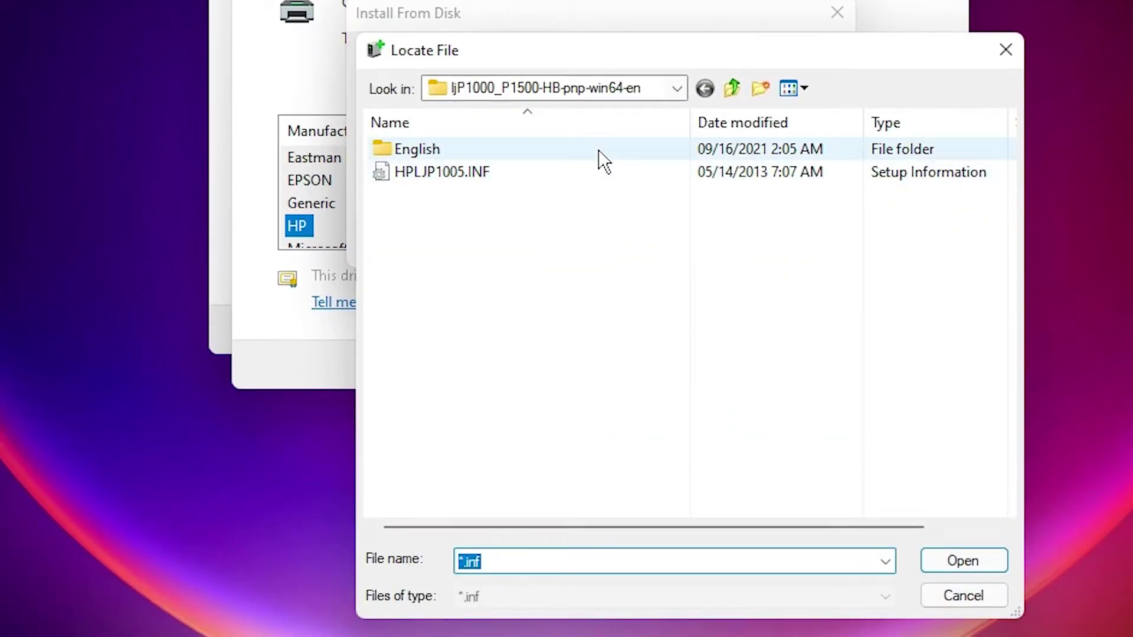
{"action": "left_click", "coordinate": [636, 91]}
{"action": "scroll", "coordinate": [542, 172], "scroll_direction": "up", "scroll_amount": 1}
{"action": "scroll", "coordinate": [531, 177], "scroll_direction": "up", "scroll_amount": 2}
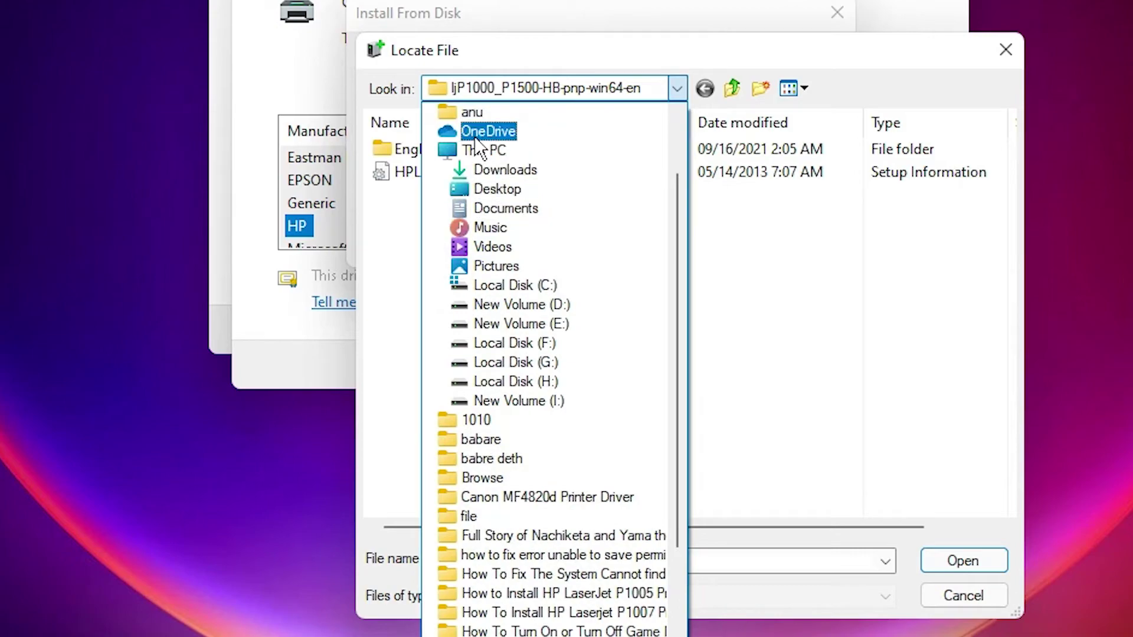
{"action": "left_click", "coordinate": [515, 187]}
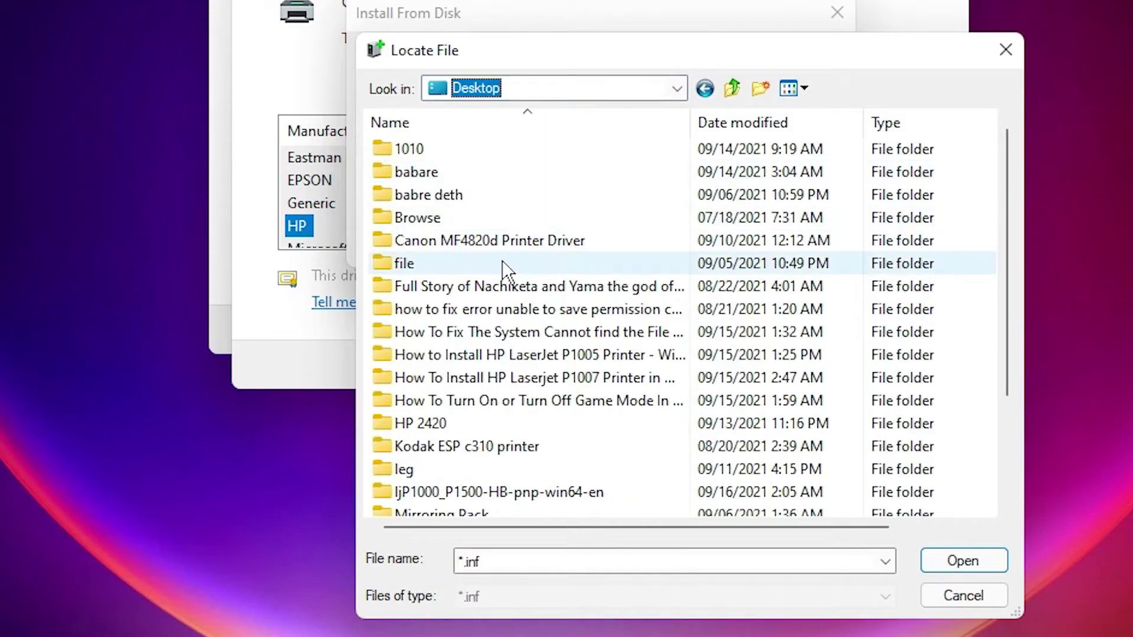
Load HPLJP1005.INF from ljP1000_P1500-HB-pnp-win64-en and select HP LaserJet P1006
{"action": "scroll", "coordinate": [534, 307], "scroll_direction": "down", "scroll_amount": 1}
{"action": "double_click", "coordinate": [563, 426]}
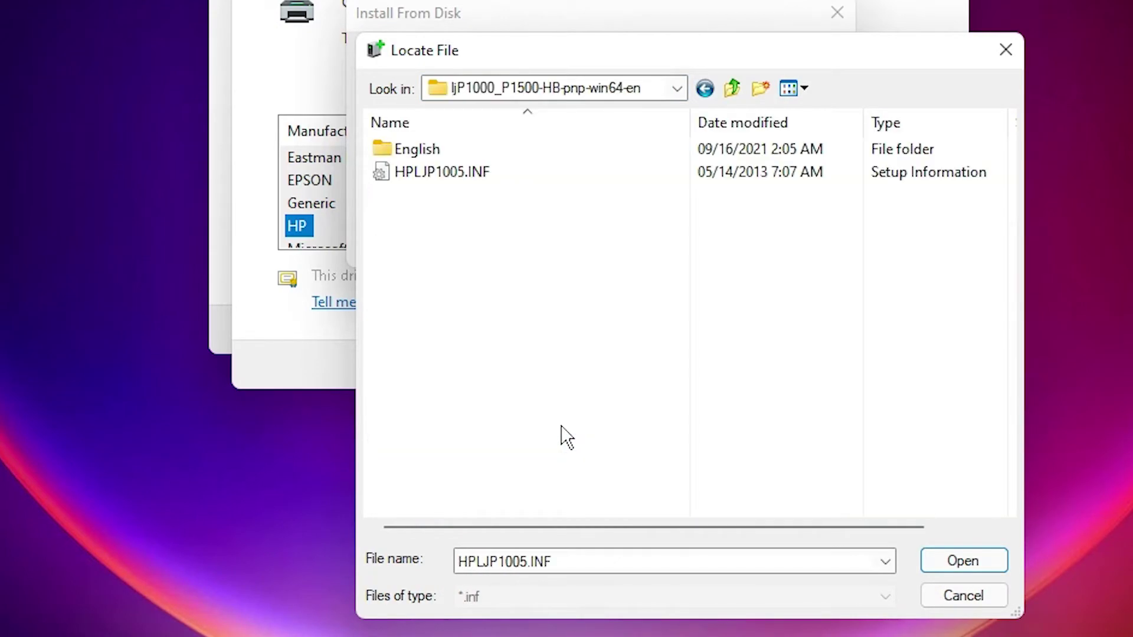
{"action": "double_click", "coordinate": [457, 176]}
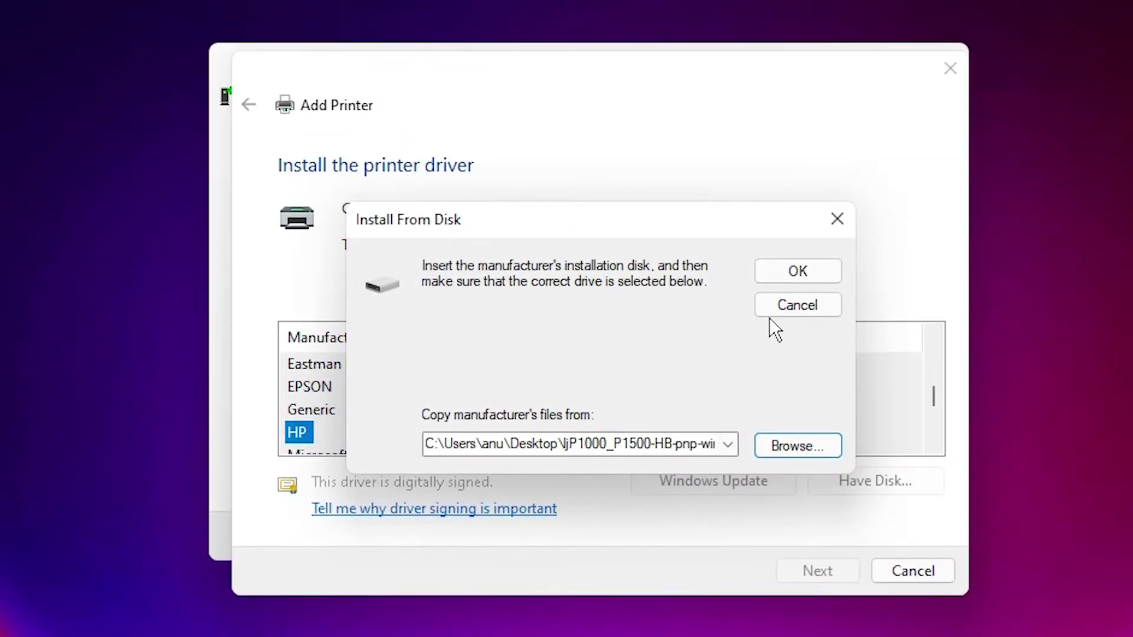
{"action": "left_click", "coordinate": [768, 281]}
{"action": "left_click", "coordinate": [387, 383]}
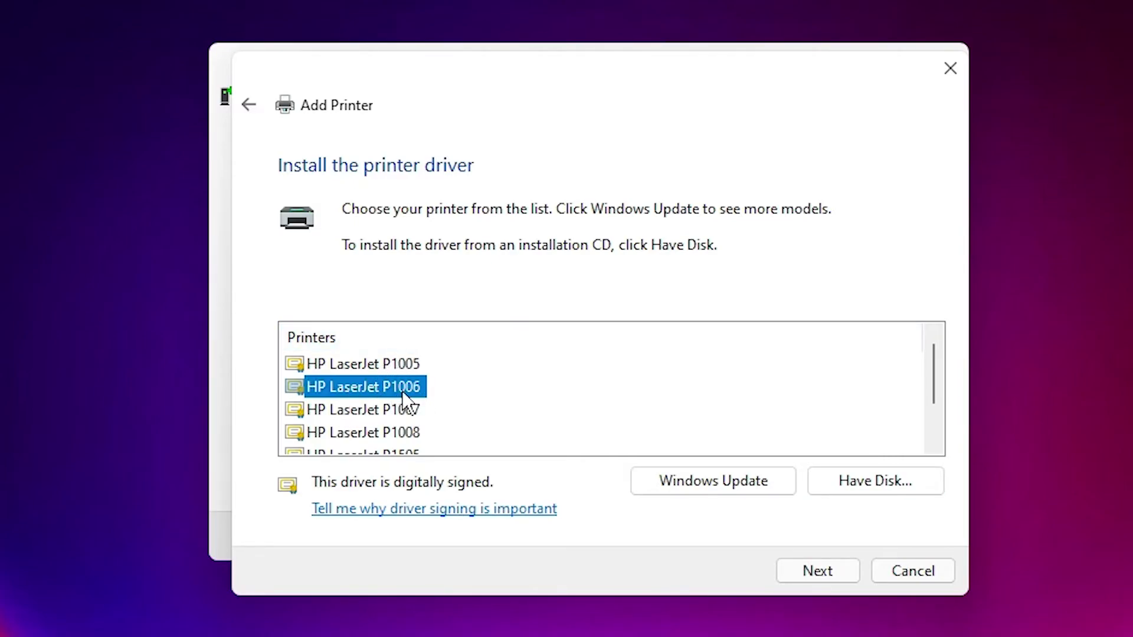
Install HP LaserJet P1006 with the current driver and default name, then finish
{"action": "left_click", "coordinate": [832, 572]}
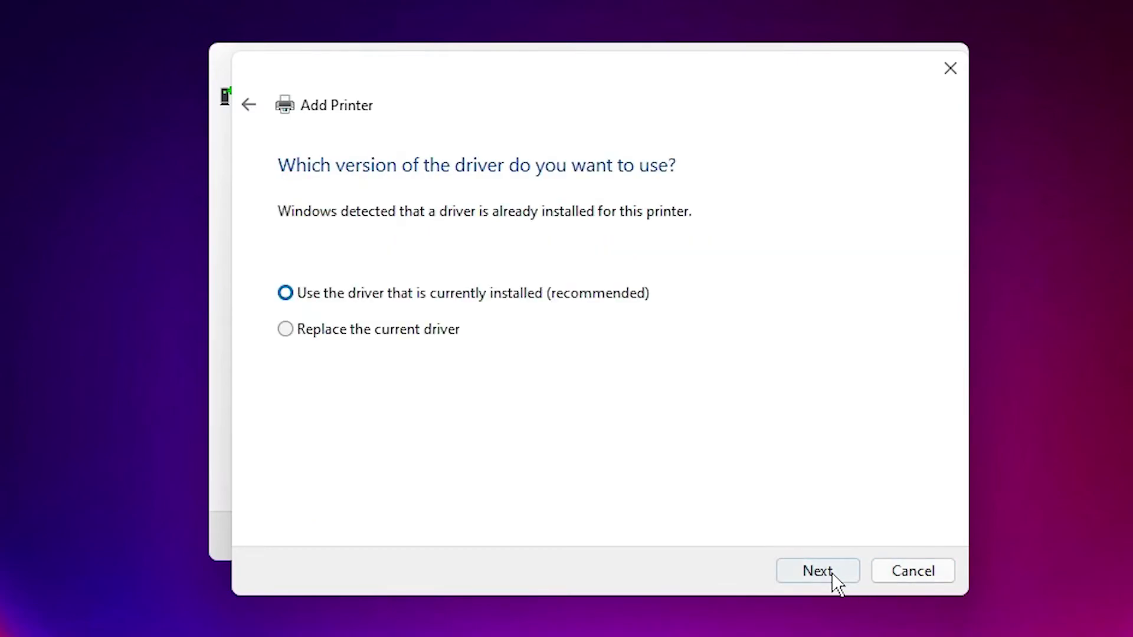
{"action": "left_click", "coordinate": [804, 568]}
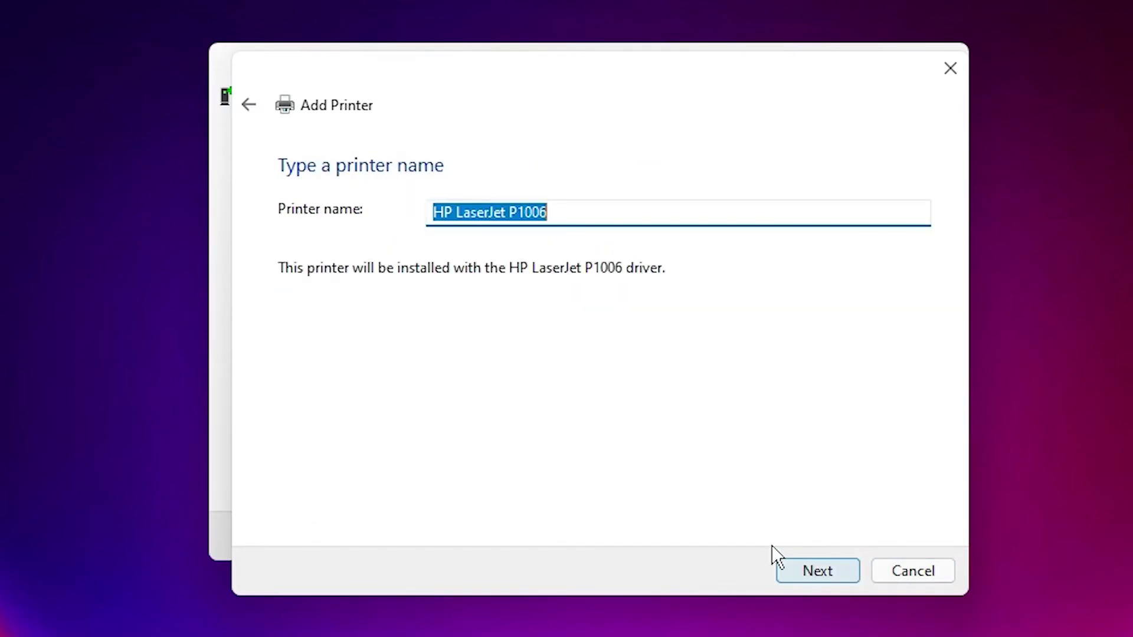
{"action": "left_click", "coordinate": [820, 569]}
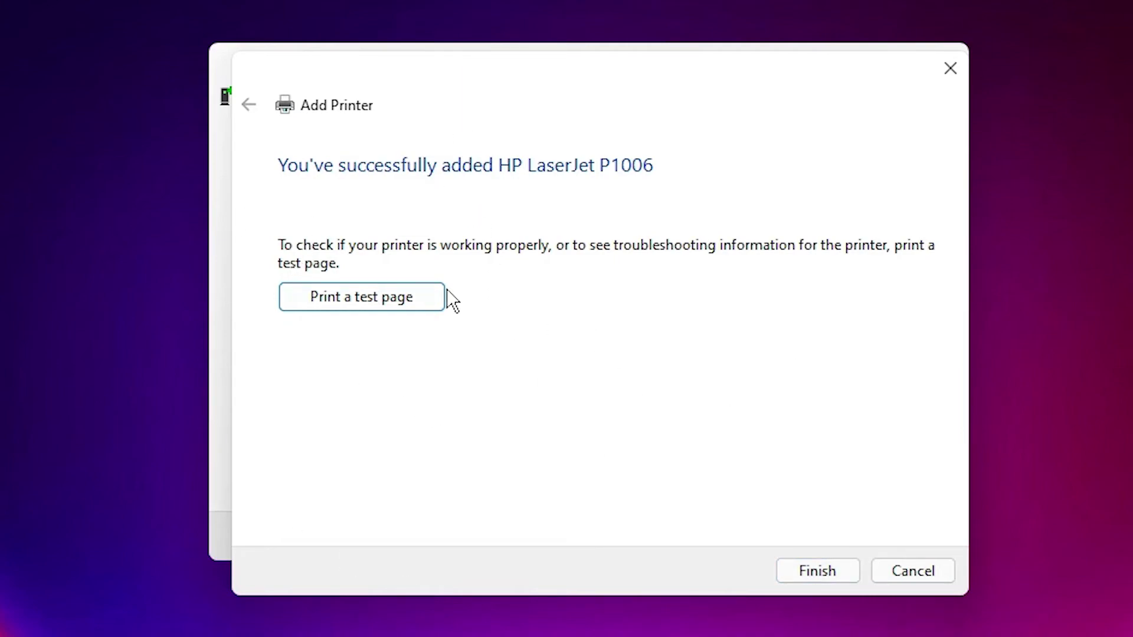
{"action": "left_click", "coordinate": [825, 569]}
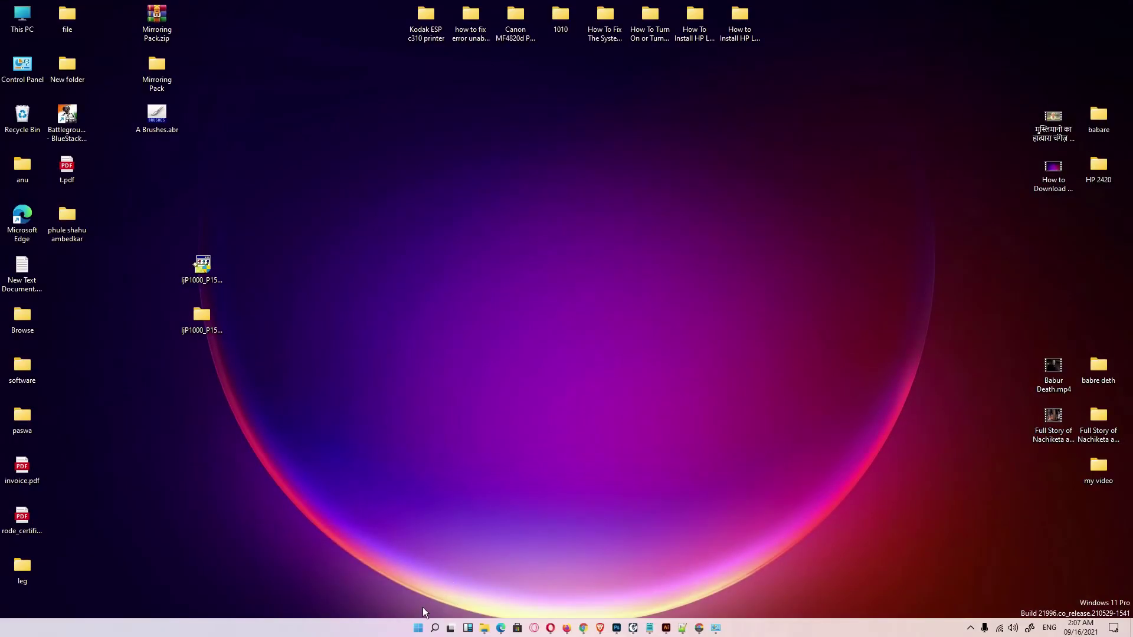
Reopen Devices and Printers and check that HP LaserJet P1006 is listed among the printers
{"action": "left_click", "coordinate": [418, 629]}
{"action": "type", "text": "c"}
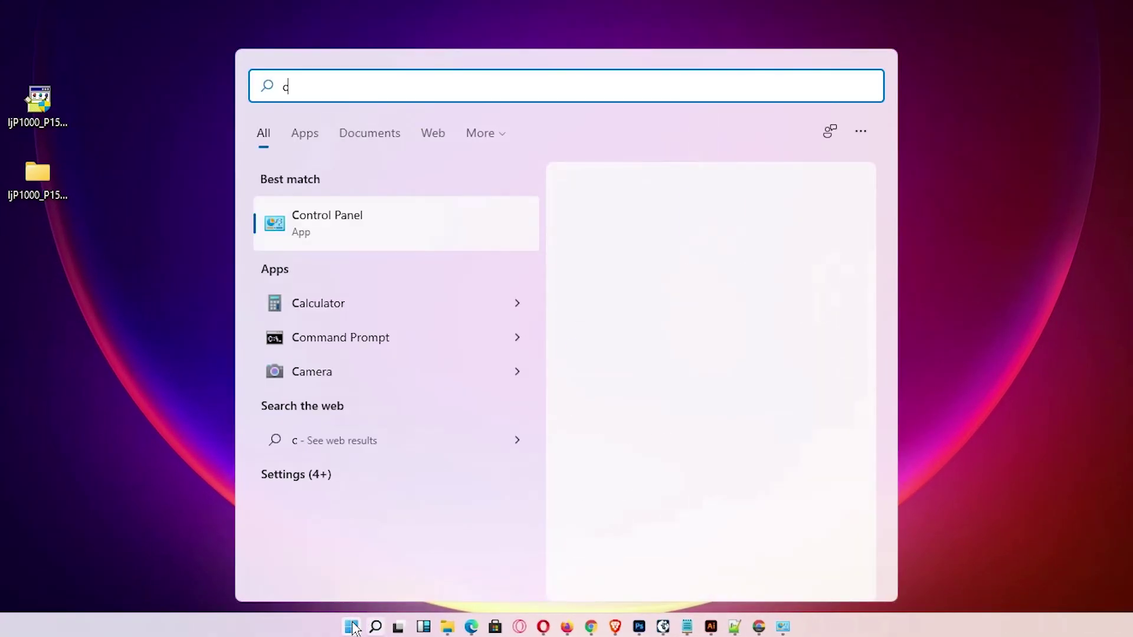
{"action": "type", "text": "o"}
{"action": "left_click", "coordinate": [381, 248]}
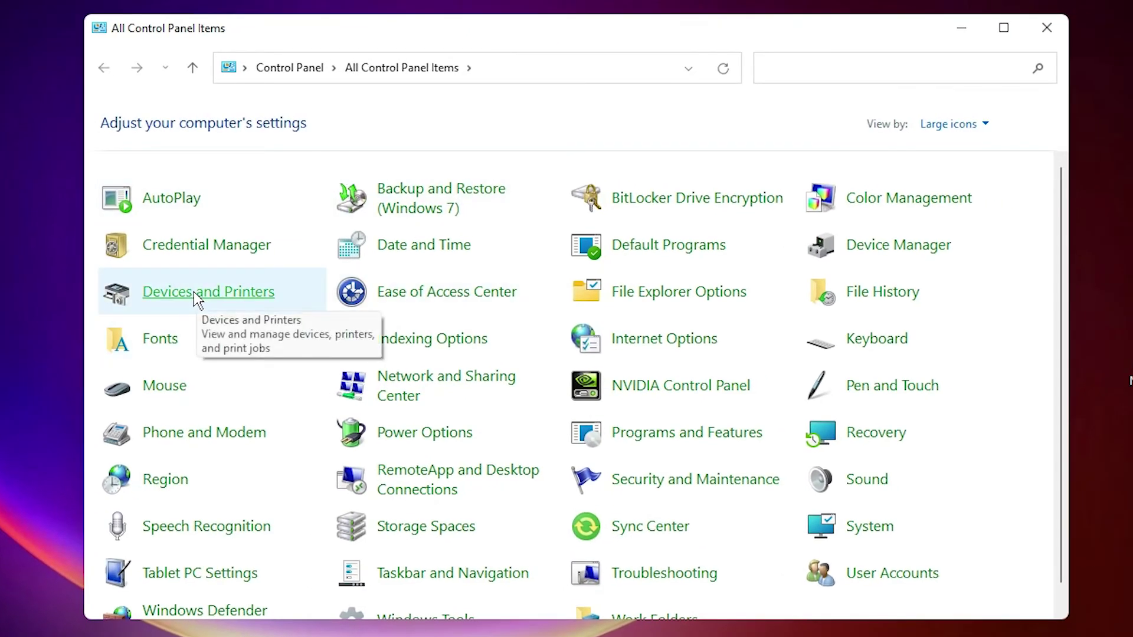
{"action": "left_click", "coordinate": [192, 291]}
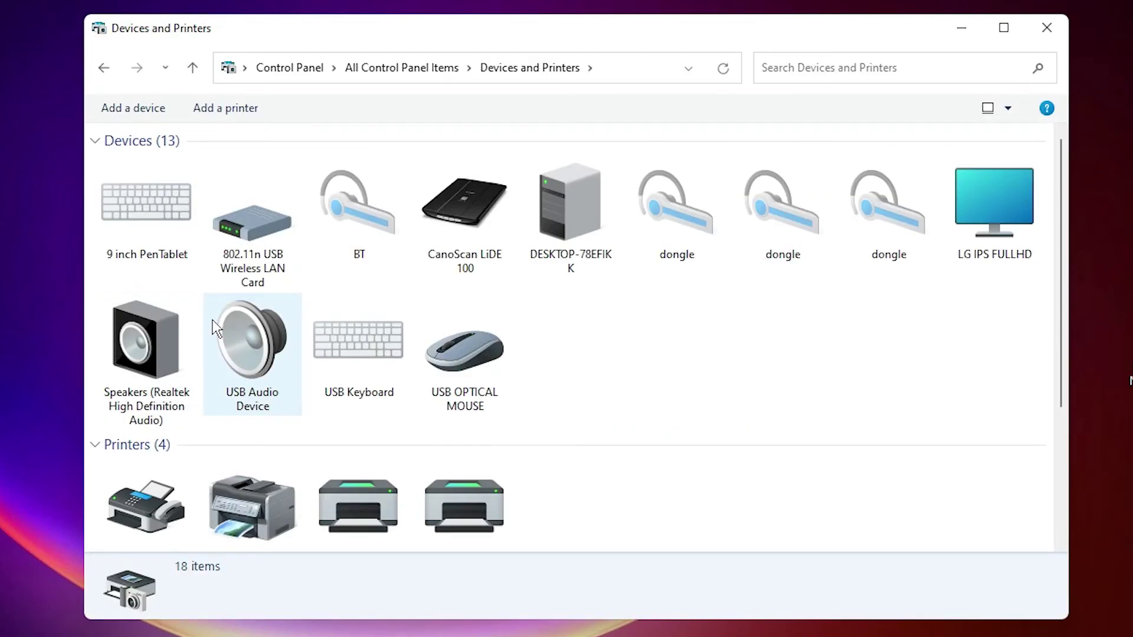
{"action": "scroll", "coordinate": [213, 320], "scroll_direction": "down", "scroll_amount": 3}
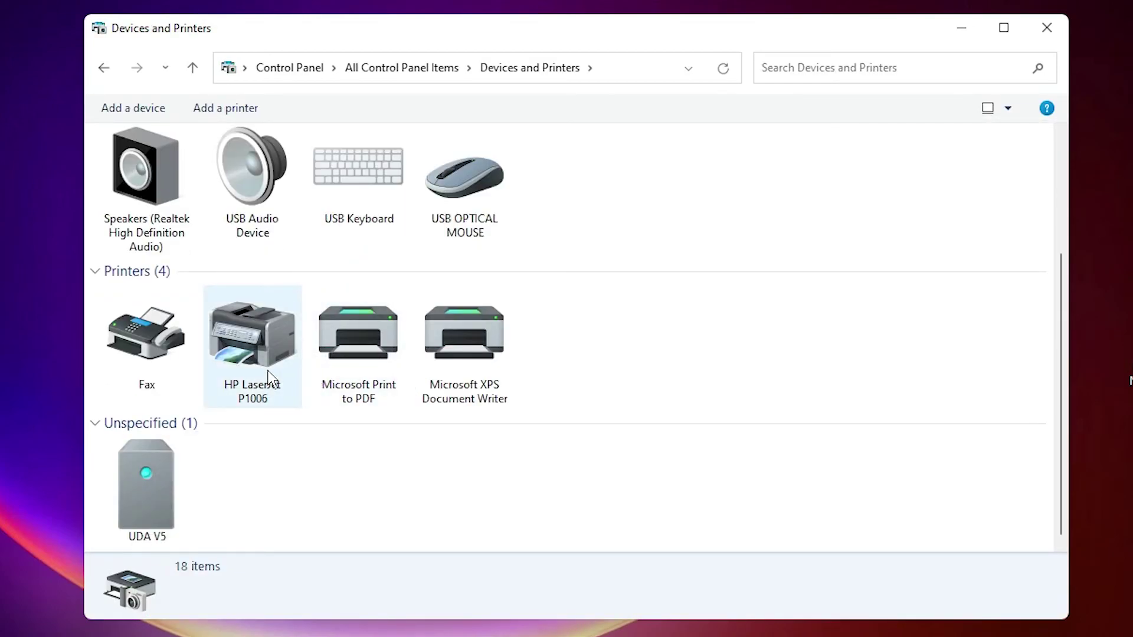